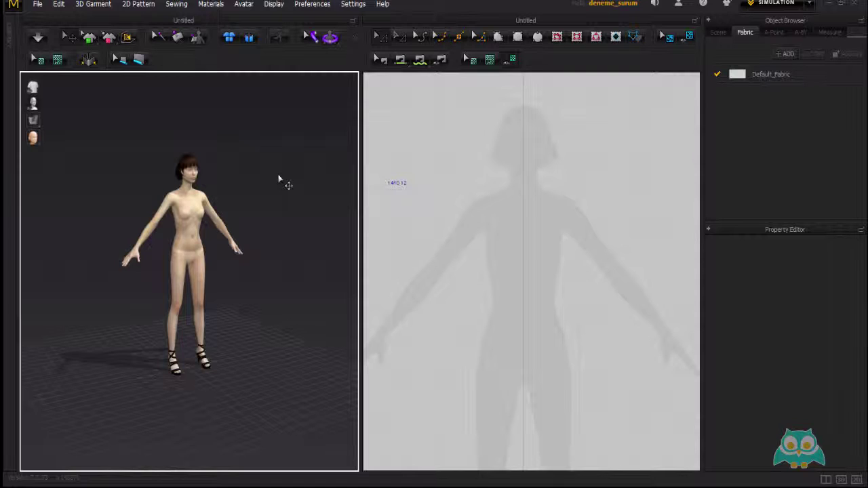
Show the light controllers in the 3D view and select the light at the avatar's feet
{"action": "left_click", "coordinate": [274, 4]}
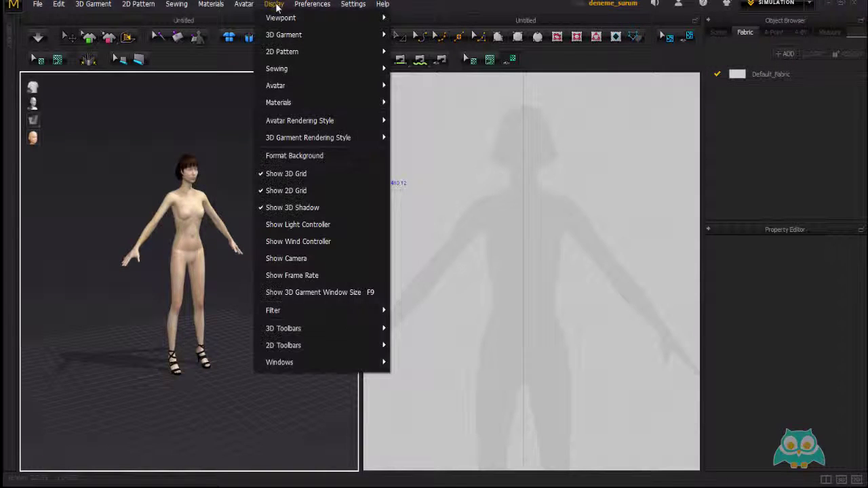
{"action": "left_click", "coordinate": [309, 223]}
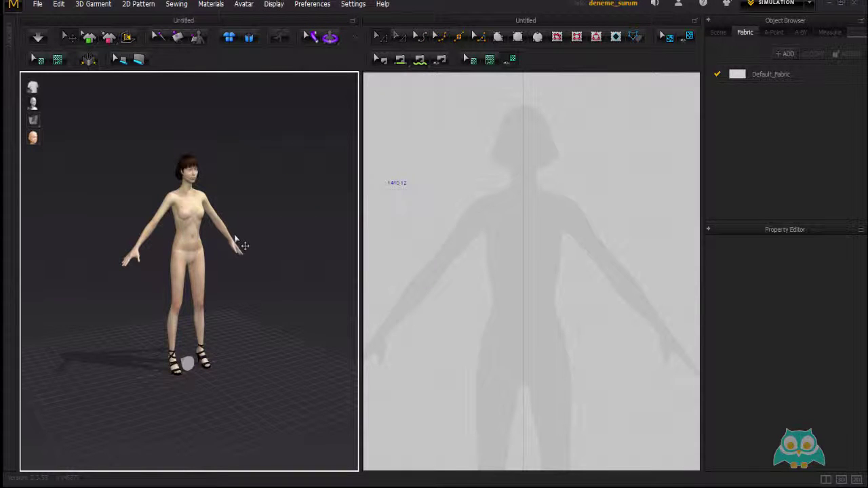
{"action": "right_click_drag", "start_coordinate": [230, 236], "coordinate": [205, 242]}
{"action": "left_click", "coordinate": [198, 366]}
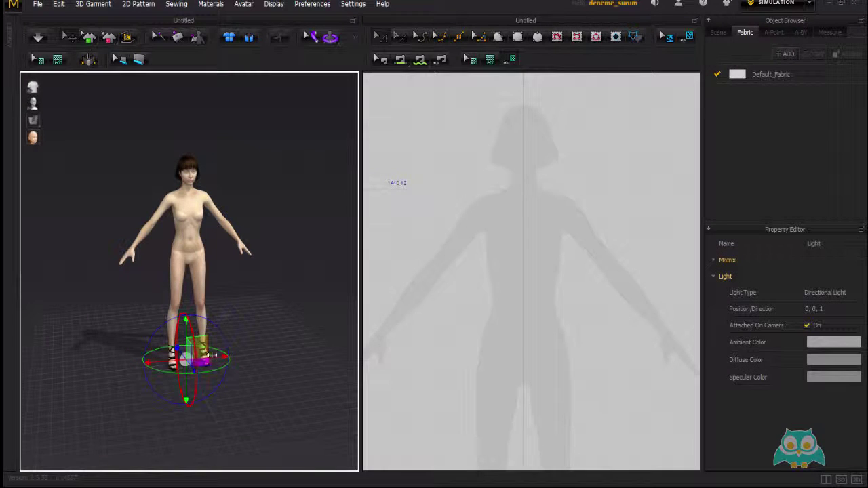
Compare the properties of the light at the avatar's feet and the upper light, finishing with the upper light selected
{"action": "scroll", "coordinate": [202, 344], "scroll_direction": "down", "scroll_amount": 4}
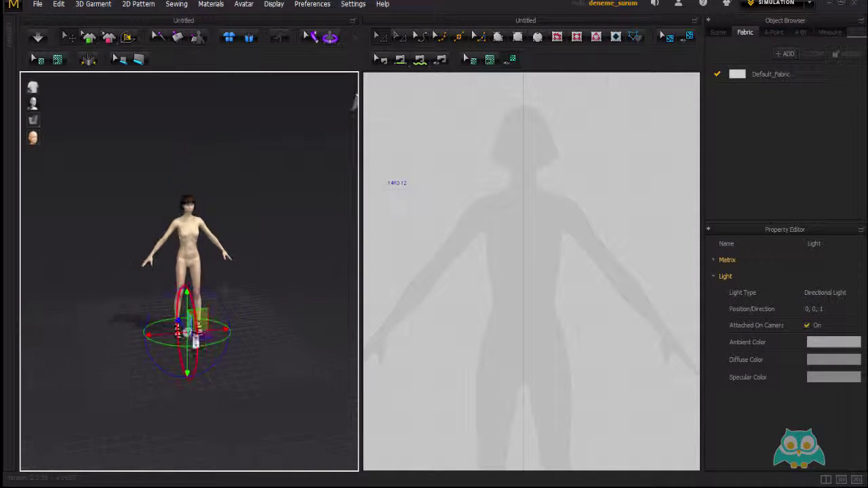
{"action": "right_click_drag", "start_coordinate": [224, 270], "coordinate": [306, 254]}
{"action": "left_click", "coordinate": [301, 161]}
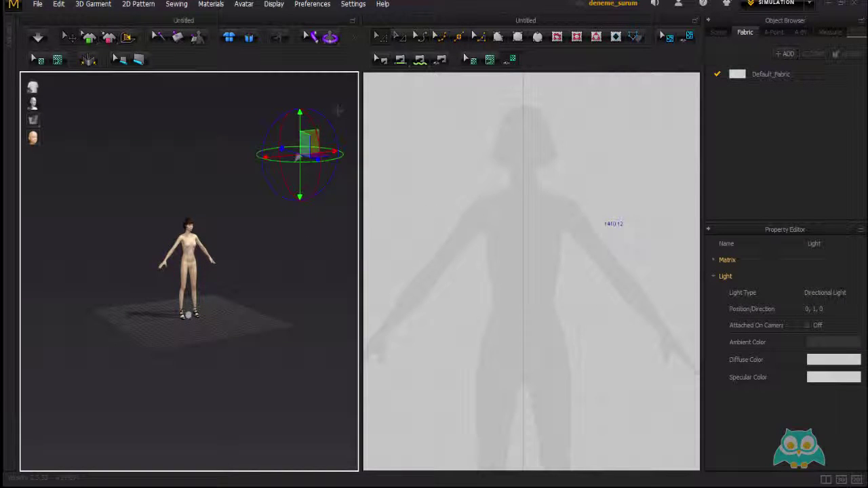
{"action": "left_click", "coordinate": [838, 293]}
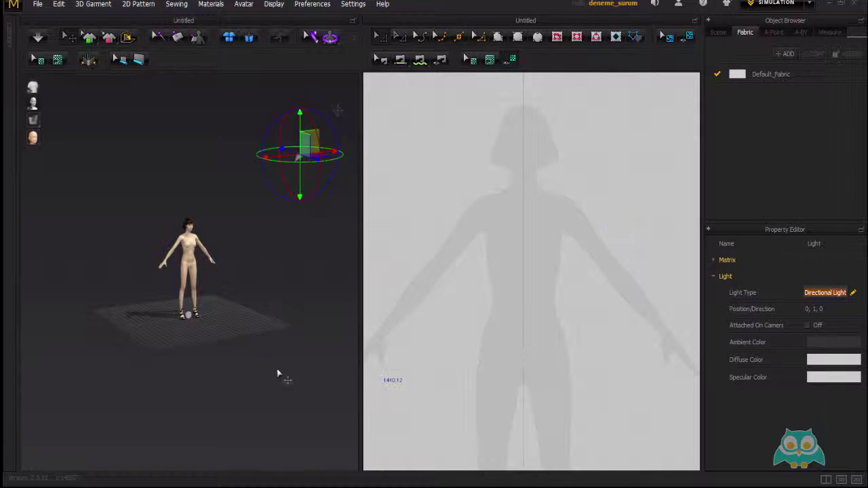
{"action": "left_click", "coordinate": [296, 155]}
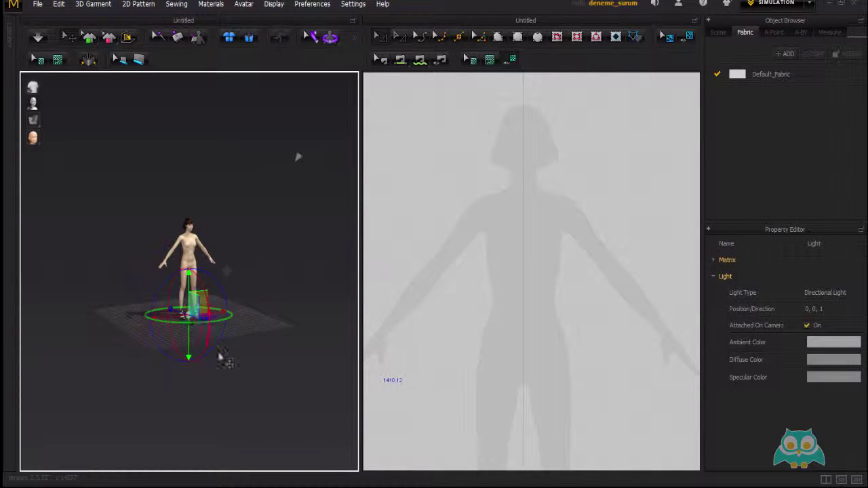
{"action": "left_click", "coordinate": [220, 358]}
{"action": "scroll", "coordinate": [211, 294], "scroll_direction": "up", "scroll_amount": 4}
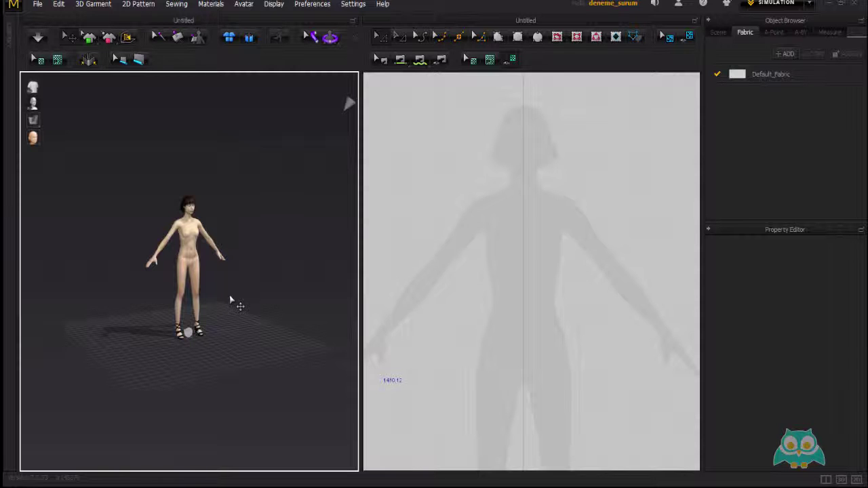
{"action": "left_click", "coordinate": [190, 336]}
{"action": "middle_click_drag", "start_coordinate": [300, 209], "coordinate": [272, 224]}
{"action": "left_click", "coordinate": [319, 126]}
{"action": "right_click_drag", "start_coordinate": [279, 244], "coordinate": [289, 222]}
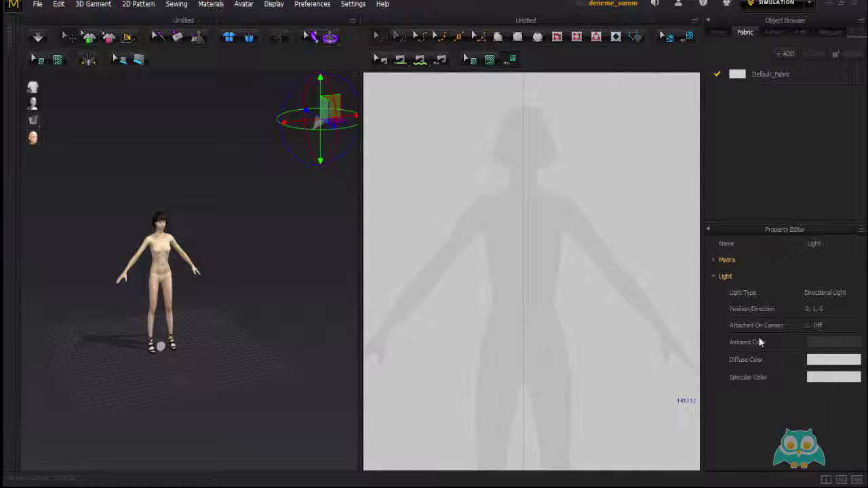
{"action": "left_click", "coordinate": [830, 342]}
{"action": "left_click_drag", "start_coordinate": [270, 136], "coordinate": [233, 192]}
{"action": "left_click_drag", "start_coordinate": [249, 134], "coordinate": [237, 74]}
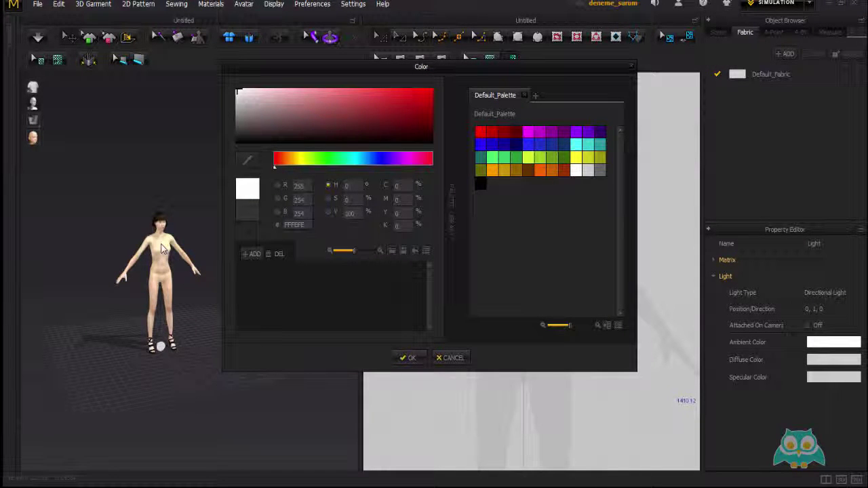
{"action": "left_click_drag", "start_coordinate": [244, 110], "coordinate": [193, 192]}
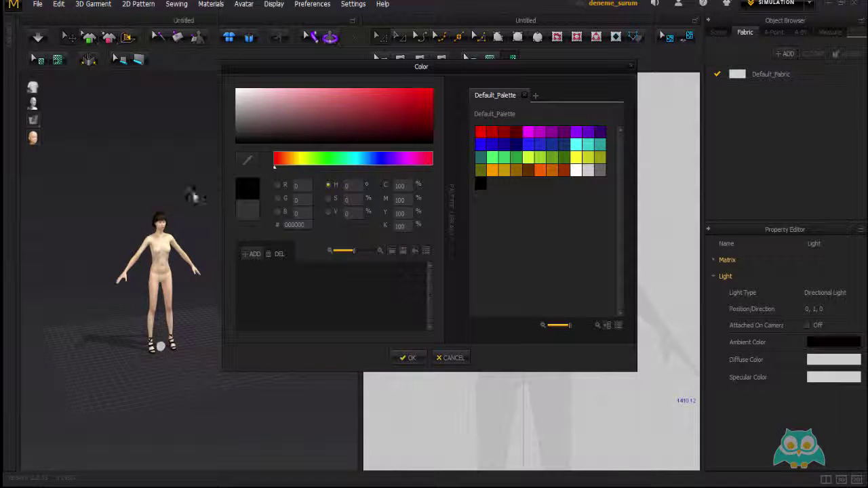
{"action": "left_click_drag", "start_coordinate": [246, 132], "coordinate": [226, 122]}
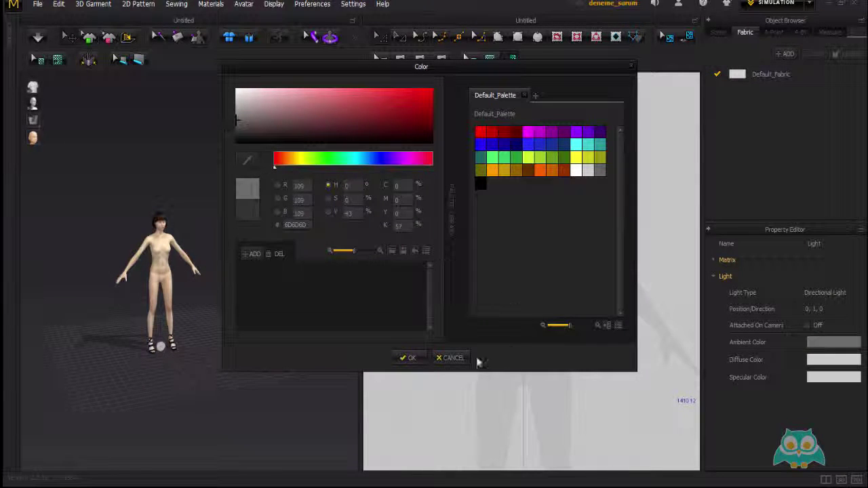
{"action": "left_click", "coordinate": [448, 360]}
Set the upper light's ambient color to light pink (R 255, G 212, B 212) after trying stronger reds
{"action": "scroll", "coordinate": [166, 268], "scroll_direction": "up", "scroll_amount": 4}
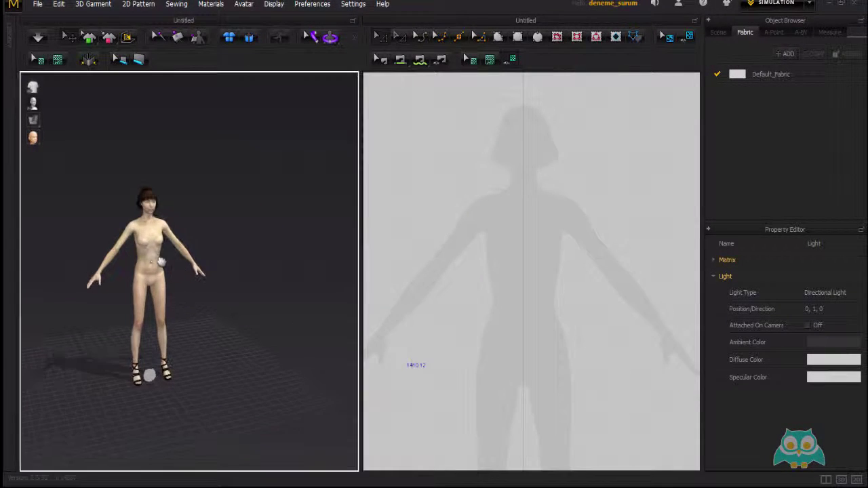
{"action": "scroll", "coordinate": [162, 263], "scroll_direction": "up", "scroll_amount": 5}
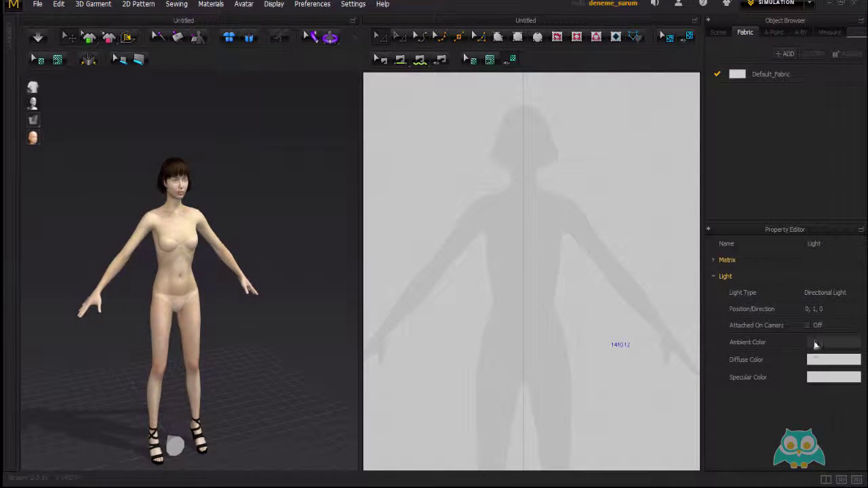
{"action": "left_click", "coordinate": [816, 345]}
{"action": "left_click", "coordinate": [293, 90]}
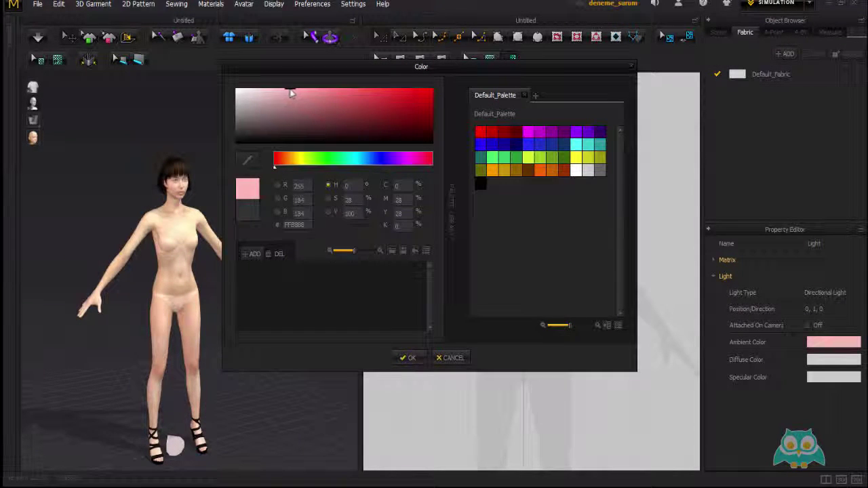
{"action": "left_click_drag", "start_coordinate": [291, 93], "coordinate": [411, 91]}
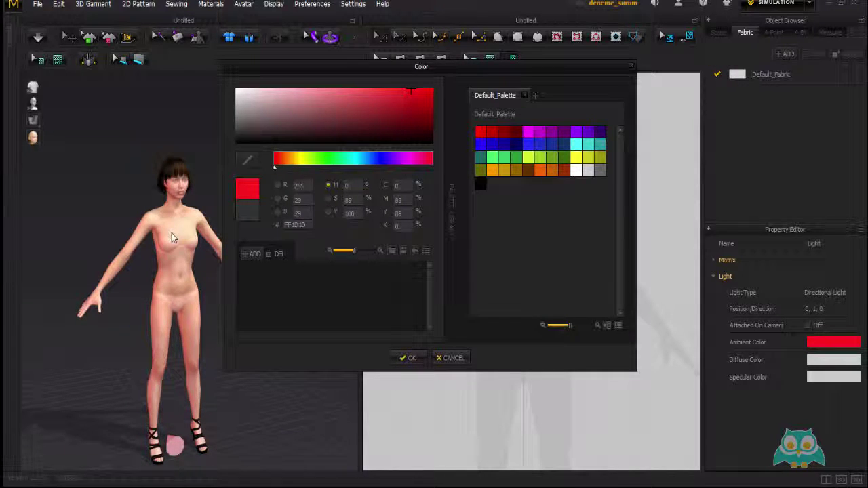
{"action": "left_click_drag", "start_coordinate": [337, 112], "coordinate": [432, 88]}
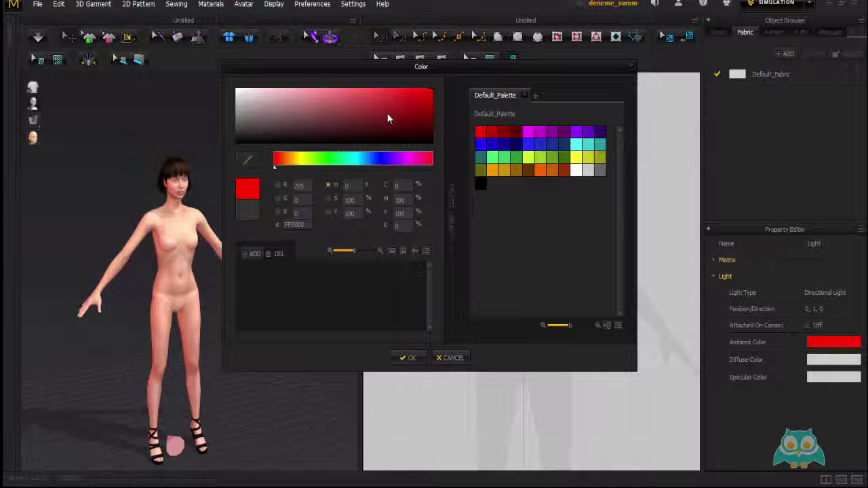
{"action": "left_click_drag", "start_coordinate": [325, 90], "coordinate": [274, 92]}
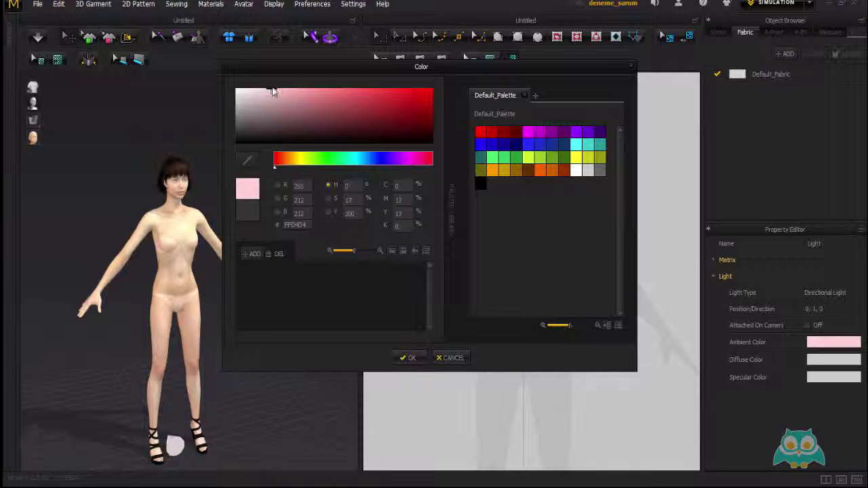
{"action": "left_click", "coordinate": [410, 358]}
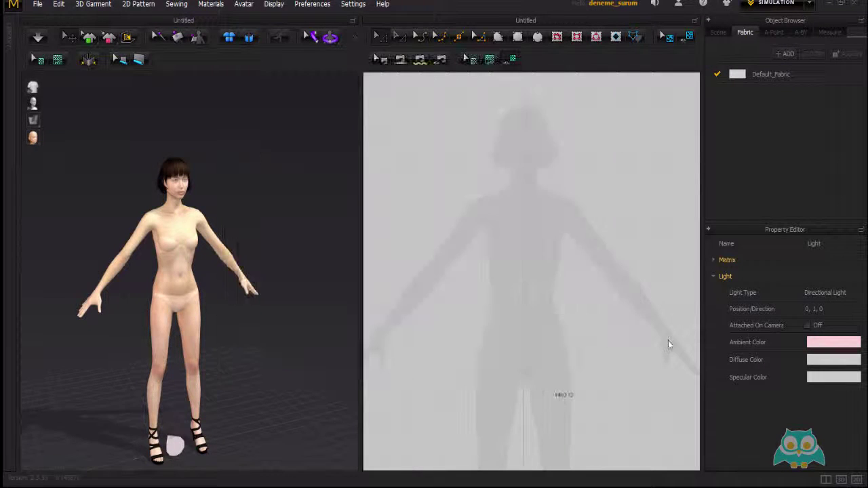
Try red, white and black as the upper light's diffuse color, settling on a mid grey
{"action": "left_click", "coordinate": [839, 364]}
{"action": "left_click", "coordinate": [430, 91]}
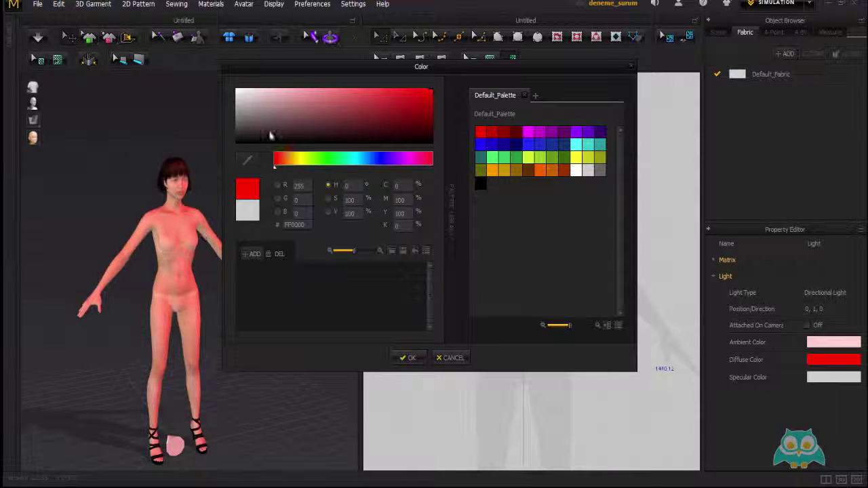
{"action": "left_click", "coordinate": [243, 93]}
{"action": "left_click_drag", "start_coordinate": [243, 93], "coordinate": [217, 178]}
{"action": "left_click_drag", "start_coordinate": [250, 134], "coordinate": [236, 88]}
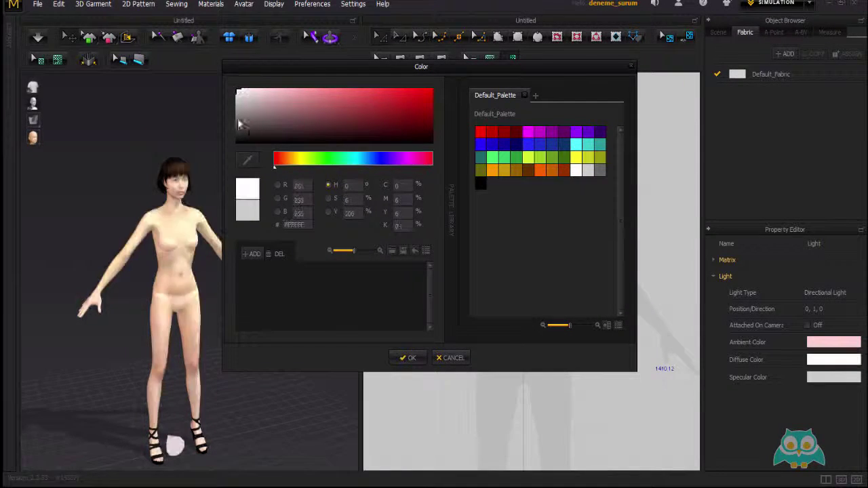
{"action": "left_click_drag", "start_coordinate": [260, 135], "coordinate": [206, 174]}
{"action": "mouse_move", "coordinate": [237, 125]}
{"action": "left_mouse_down"}
{"action": "mouse_move", "coordinate": [234, 87]}
{"action": "mouse_move", "coordinate": [238, 135]}
{"action": "mouse_move", "coordinate": [229, 122]}
{"action": "mouse_move", "coordinate": [236, 114]}
{"action": "left_mouse_up"}
{"action": "left_click", "coordinate": [410, 358]}
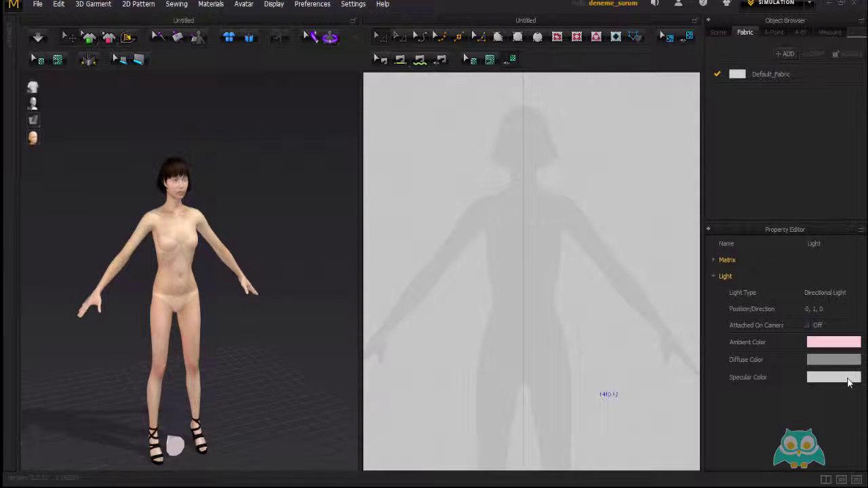
Try black and white as the upper light's specular color, settling on a mid grey
{"action": "left_click", "coordinate": [848, 380]}
{"action": "left_click_drag", "start_coordinate": [252, 110], "coordinate": [222, 158]}
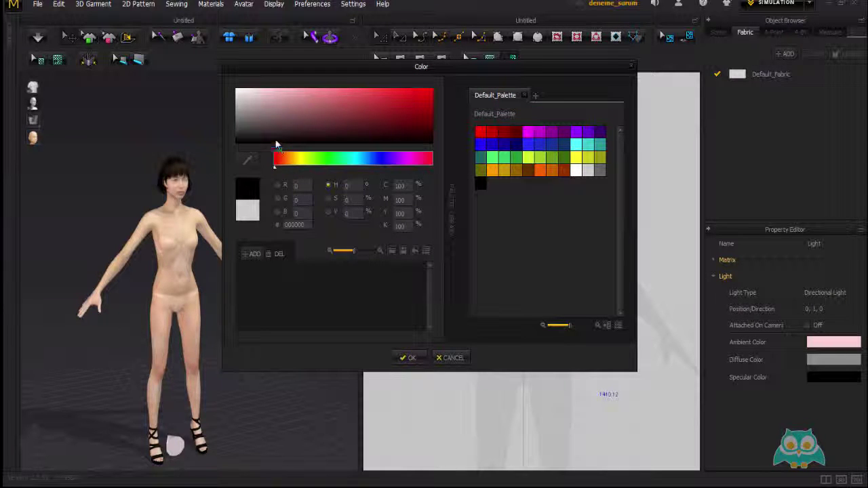
{"action": "left_click_drag", "start_coordinate": [251, 121], "coordinate": [225, 66]}
{"action": "left_click", "coordinate": [251, 141]}
{"action": "left_click_drag", "start_coordinate": [261, 136], "coordinate": [232, 85]}
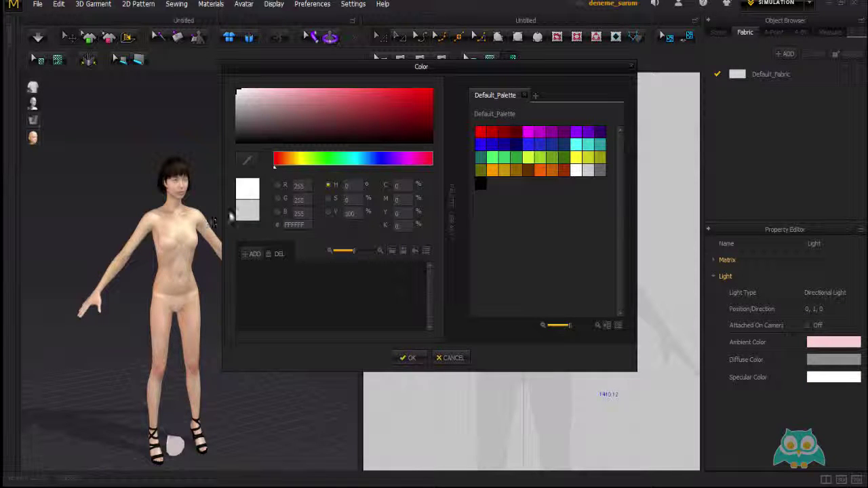
{"action": "mouse_move", "coordinate": [246, 139]}
{"action": "left_mouse_down"}
{"action": "mouse_move", "coordinate": [243, 93]}
{"action": "mouse_move", "coordinate": [224, 113]}
{"action": "mouse_move", "coordinate": [243, 113]}
{"action": "mouse_move", "coordinate": [223, 170]}
{"action": "mouse_move", "coordinate": [215, 69]}
{"action": "left_mouse_up"}
{"action": "mouse_move", "coordinate": [244, 115]}
{"action": "left_mouse_down"}
{"action": "mouse_move", "coordinate": [236, 89]}
{"action": "mouse_move", "coordinate": [230, 120]}
{"action": "mouse_move", "coordinate": [234, 114]}
{"action": "left_mouse_up"}
{"action": "left_click", "coordinate": [408, 358]}
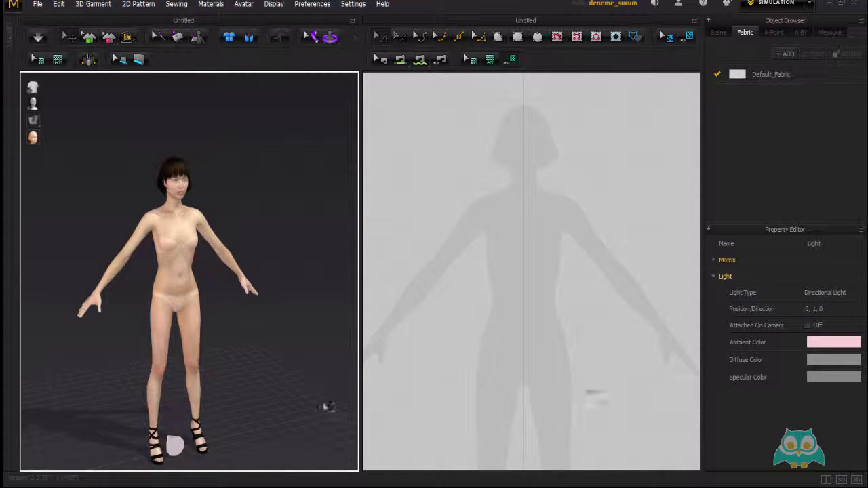
Move the camera-attached light from the avatar's feet up and outward, lower it to the floor, and rotate it slightly
{"action": "left_click", "coordinate": [176, 448]}
{"action": "middle_click_drag", "start_coordinate": [250, 423], "coordinate": [245, 361]}
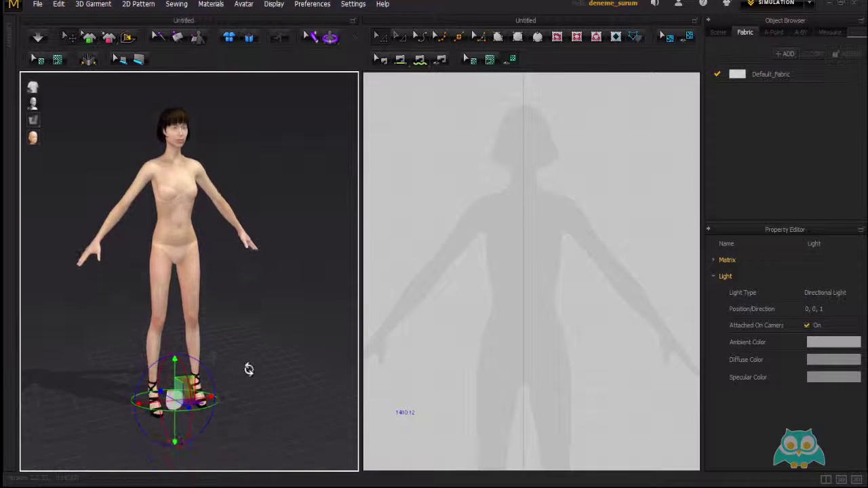
{"action": "right_click_drag", "start_coordinate": [248, 369], "coordinate": [266, 373]}
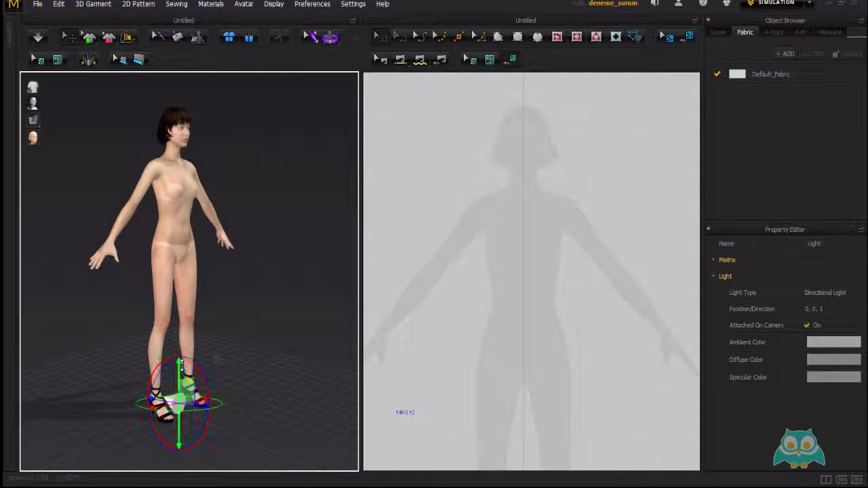
{"action": "left_click_drag", "start_coordinate": [180, 366], "coordinate": [178, 254]}
{"action": "right_click_drag", "start_coordinate": [224, 322], "coordinate": [227, 372]}
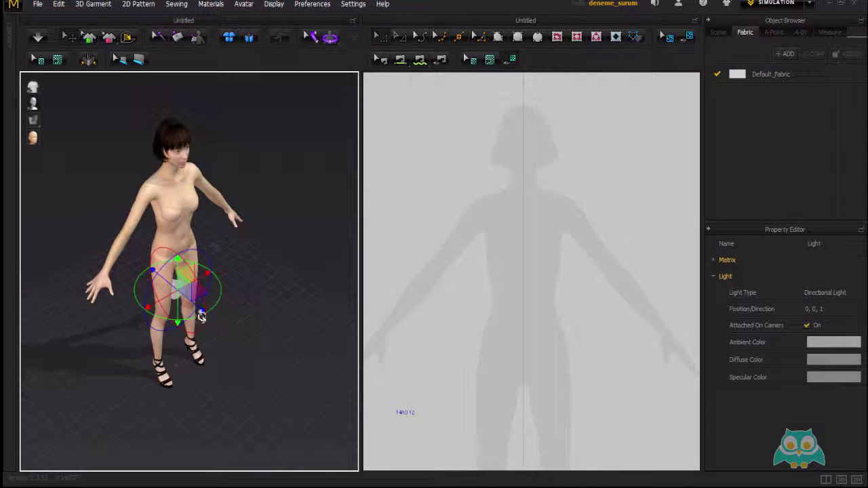
{"action": "left_click_drag", "start_coordinate": [203, 310], "coordinate": [240, 346]}
{"action": "right_click_drag", "start_coordinate": [241, 347], "coordinate": [285, 281]}
{"action": "left_click_drag", "start_coordinate": [231, 266], "coordinate": [229, 354]}
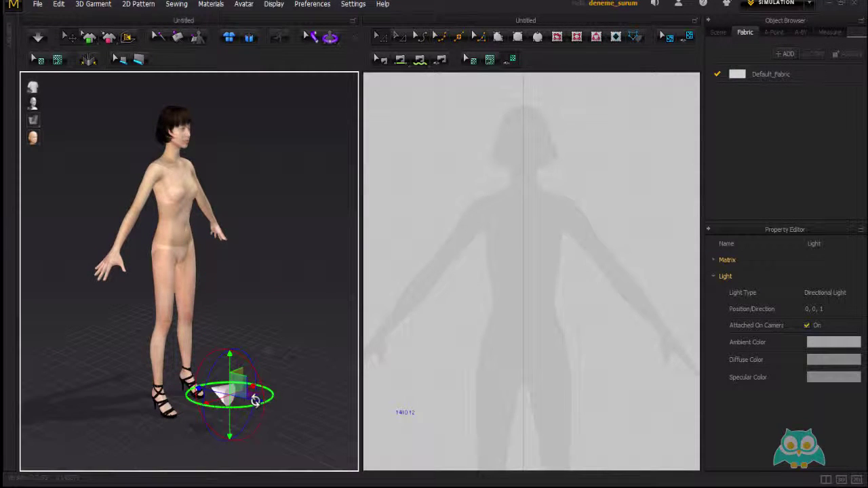
{"action": "left_click_drag", "start_coordinate": [255, 401], "coordinate": [243, 396]}
Reposition the camera-attached light to a spot on the floor just in front of the avatar's feet
{"action": "middle_click_drag", "start_coordinate": [250, 331], "coordinate": [201, 365]}
{"action": "scroll", "coordinate": [216, 343], "scroll_direction": "down", "scroll_amount": 3}
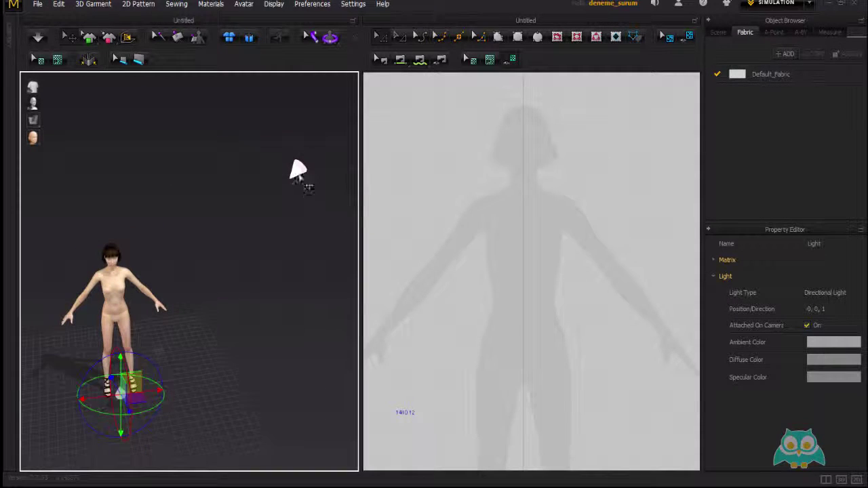
{"action": "left_click", "coordinate": [306, 175]}
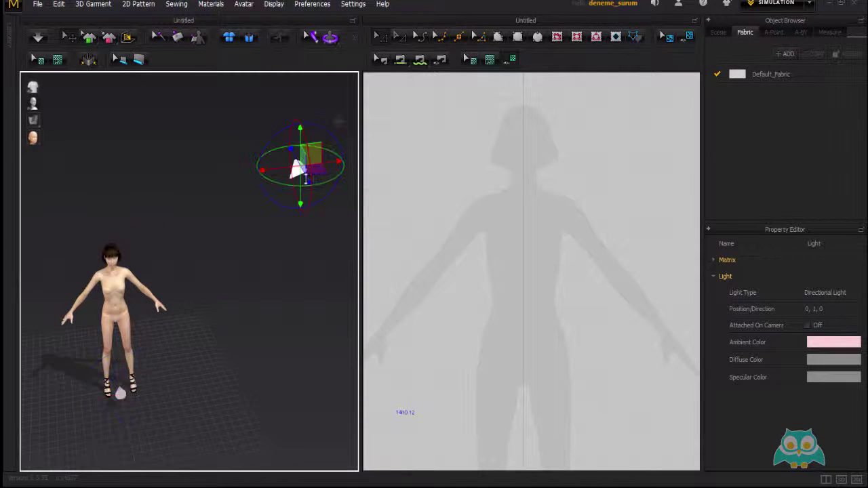
{"action": "right_click_drag", "start_coordinate": [324, 273], "coordinate": [308, 291]}
{"action": "left_click_drag", "start_coordinate": [327, 272], "coordinate": [300, 290]}
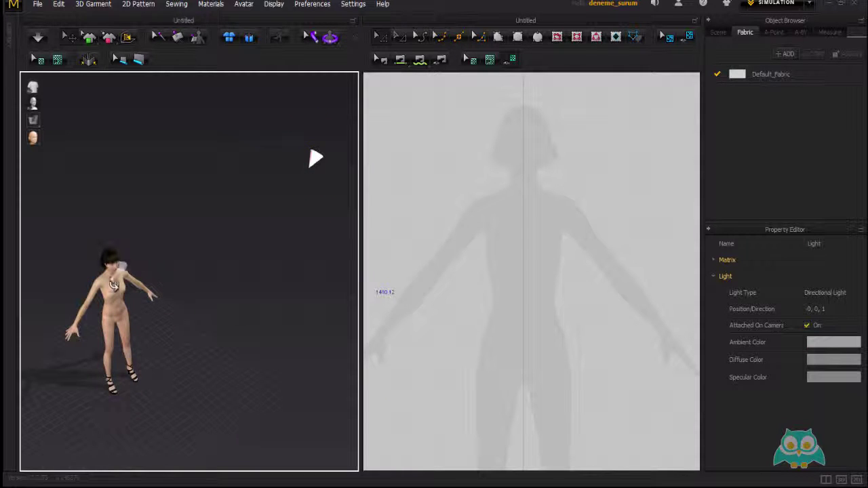
{"action": "left_click_drag", "start_coordinate": [114, 283], "coordinate": [145, 387]}
Select the upper light and rotate it around its vertical axis
{"action": "left_click", "coordinate": [315, 161]}
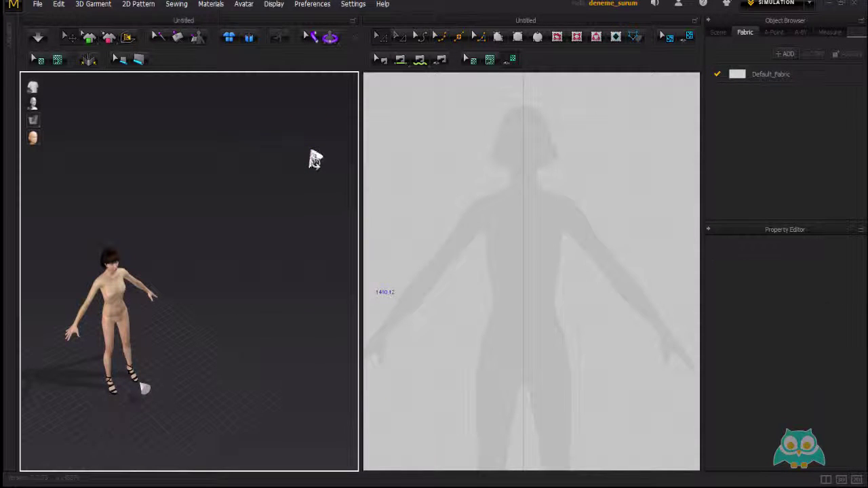
{"action": "left_click", "coordinate": [315, 161]}
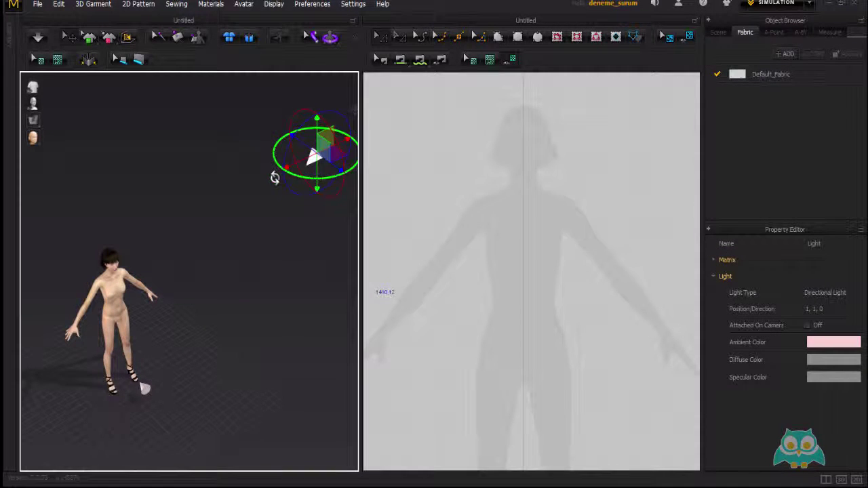
{"action": "left_click_drag", "start_coordinate": [275, 178], "coordinate": [338, 187]}
{"action": "right_click_drag", "start_coordinate": [355, 185], "coordinate": [123, 245]}
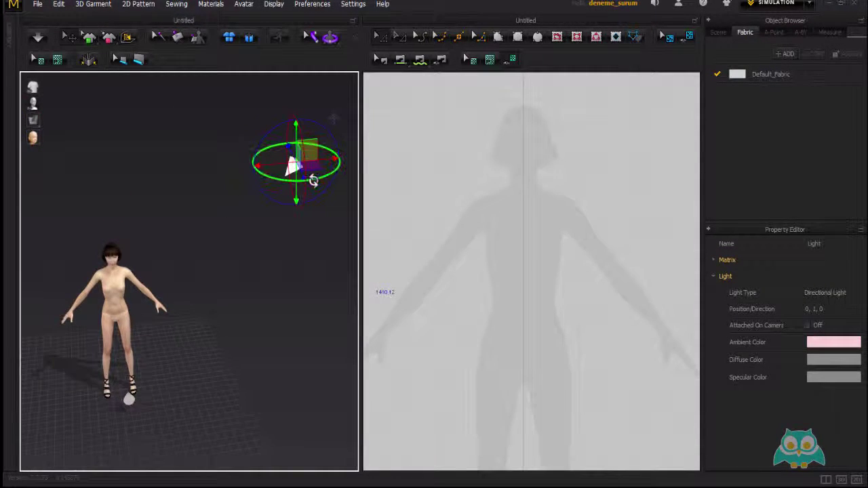
Examine the upper light's placement and the shadow it casts behind the avatar from several angles
{"action": "right_click_drag", "start_coordinate": [288, 201], "coordinate": [124, 288]}
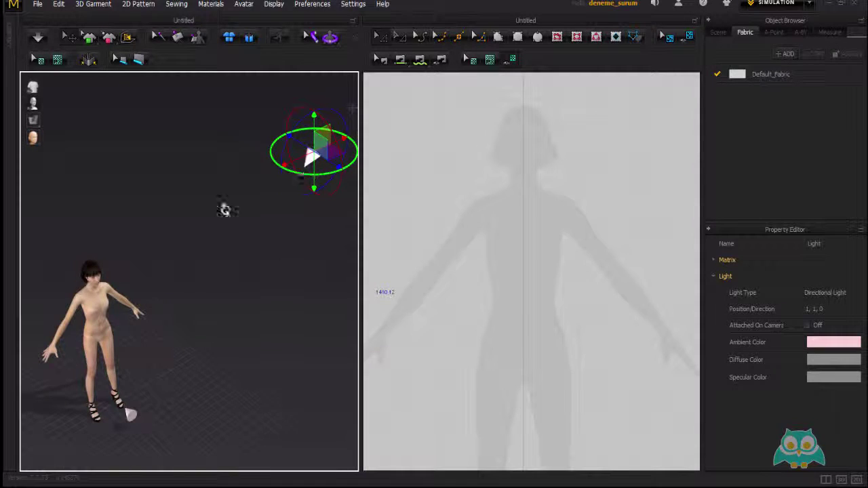
{"action": "right_click_drag", "start_coordinate": [212, 246], "coordinate": [180, 235]}
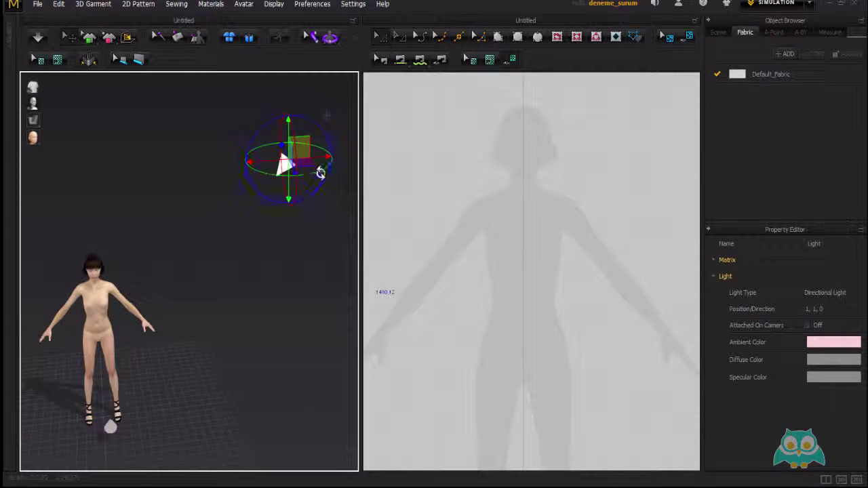
{"action": "right_click_drag", "start_coordinate": [79, 279], "coordinate": [182, 243]}
{"action": "right_click_drag", "start_coordinate": [254, 210], "coordinate": [49, 320]}
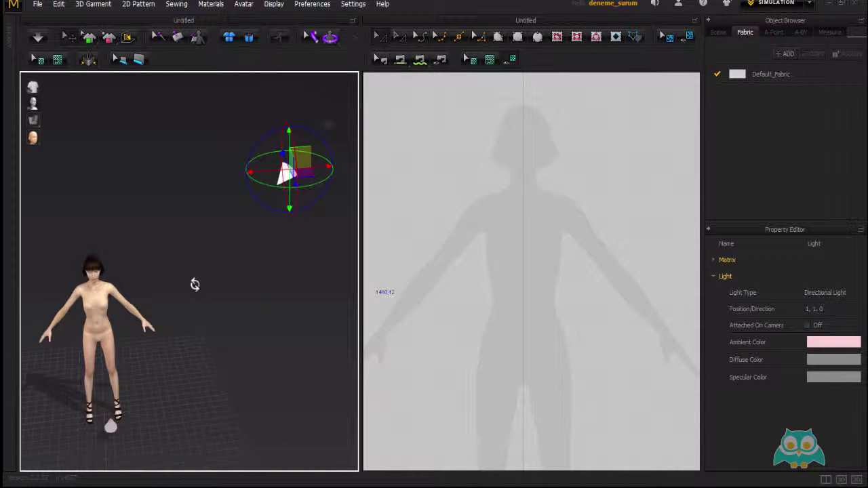
{"action": "right_click_drag", "start_coordinate": [195, 285], "coordinate": [240, 287]}
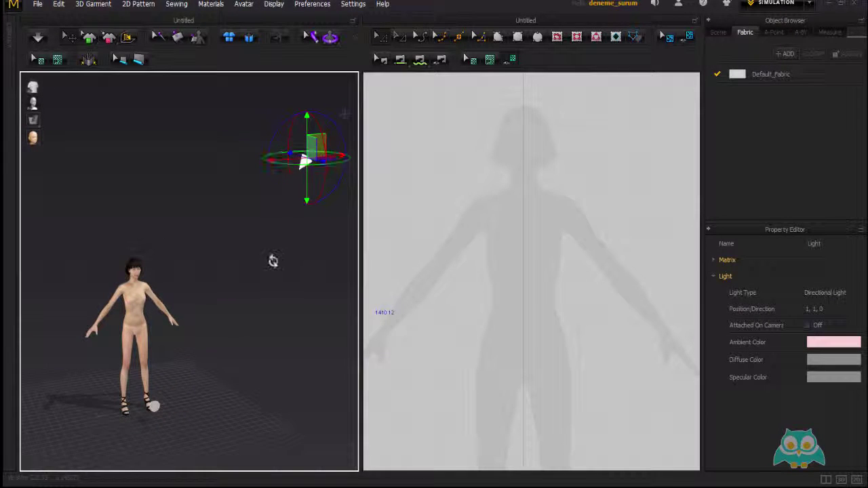
{"action": "mouse_move", "coordinate": [272, 260]}
{"action": "right_mouse_down"}
{"action": "mouse_move", "coordinate": [221, 260]}
{"action": "mouse_move", "coordinate": [283, 257]}
{"action": "right_mouse_up"}
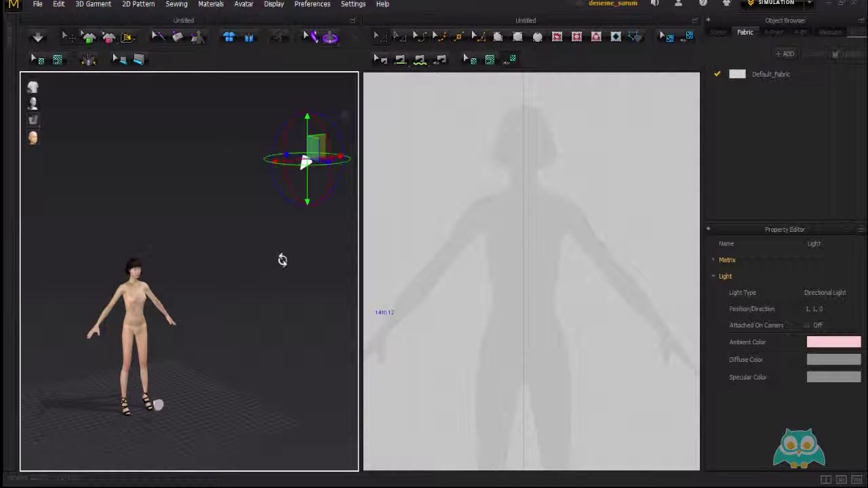
{"action": "mouse_move", "coordinate": [217, 305]}
{"action": "right_mouse_down"}
{"action": "mouse_move", "coordinate": [248, 314]}
{"action": "mouse_move", "coordinate": [210, 309]}
{"action": "right_mouse_up"}
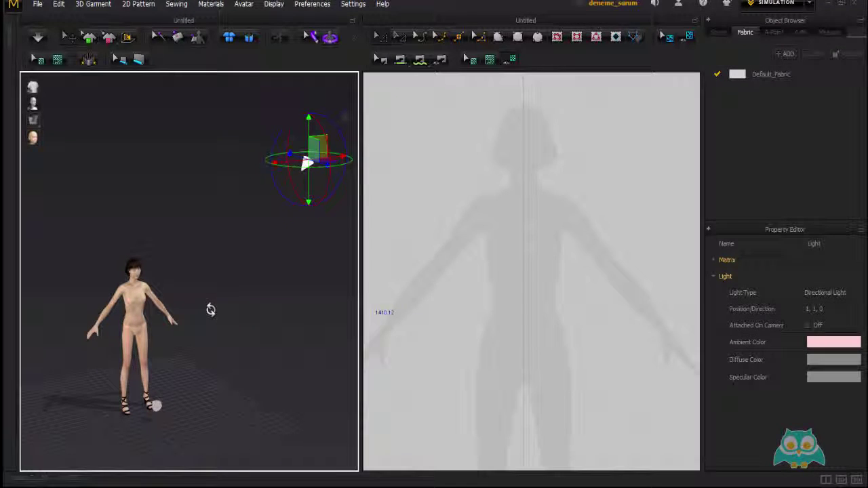
{"action": "right_click_drag", "start_coordinate": [181, 259], "coordinate": [183, 253]}
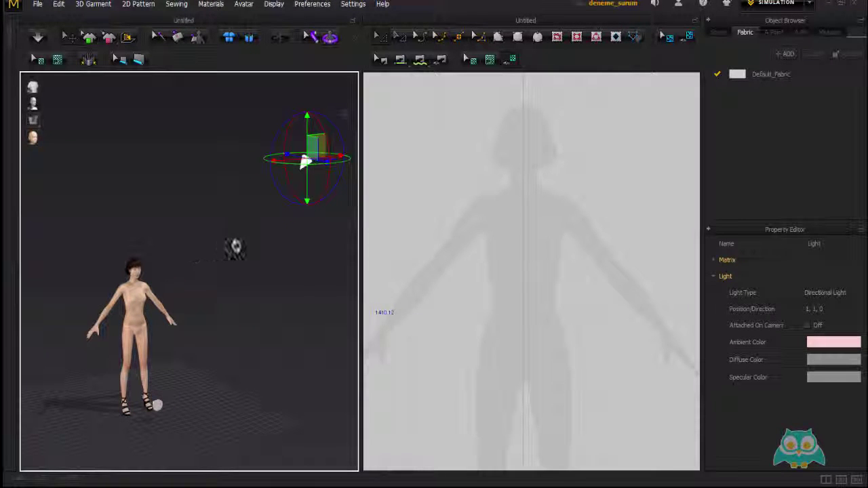
{"action": "left_click", "coordinate": [274, 4]}
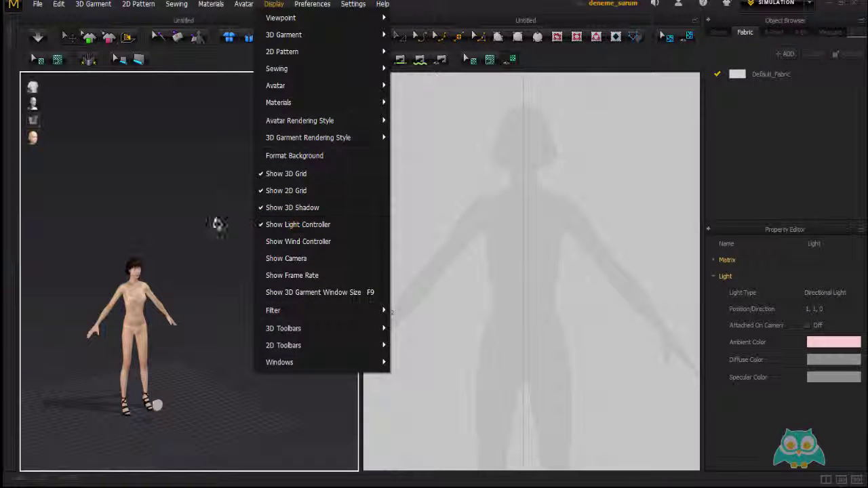
{"action": "left_click", "coordinate": [184, 232]}
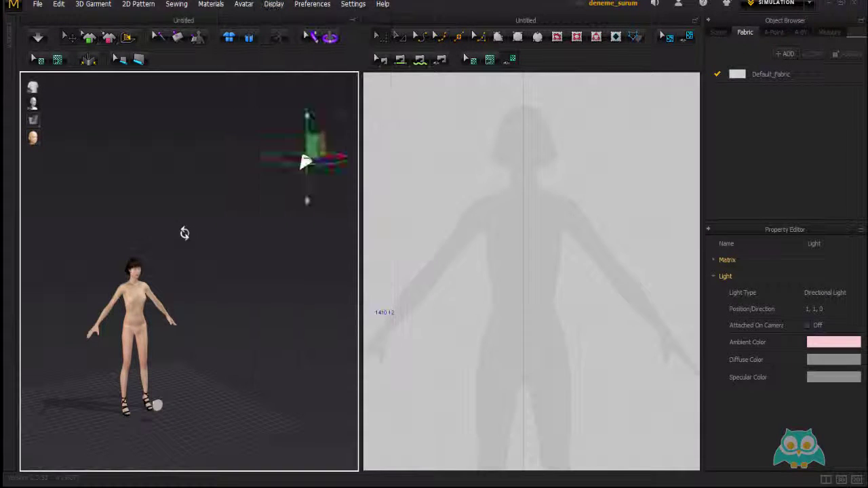
{"action": "right_click", "coordinate": [190, 150]}
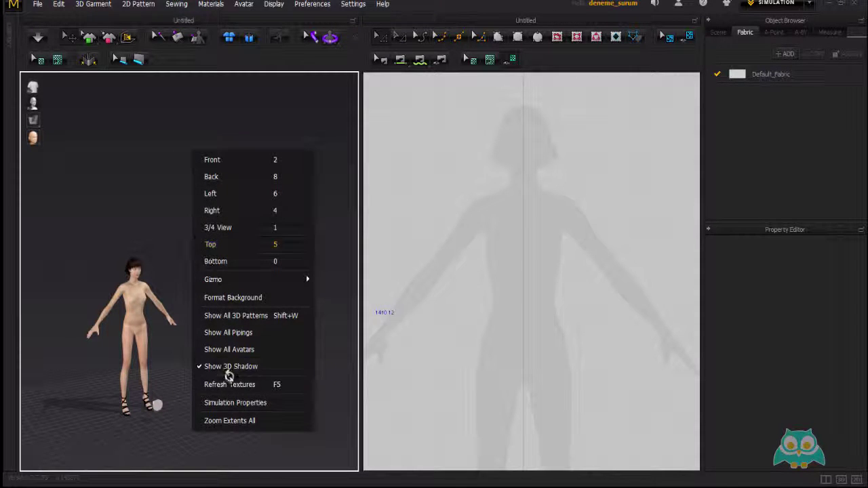
{"action": "left_click", "coordinate": [148, 211]}
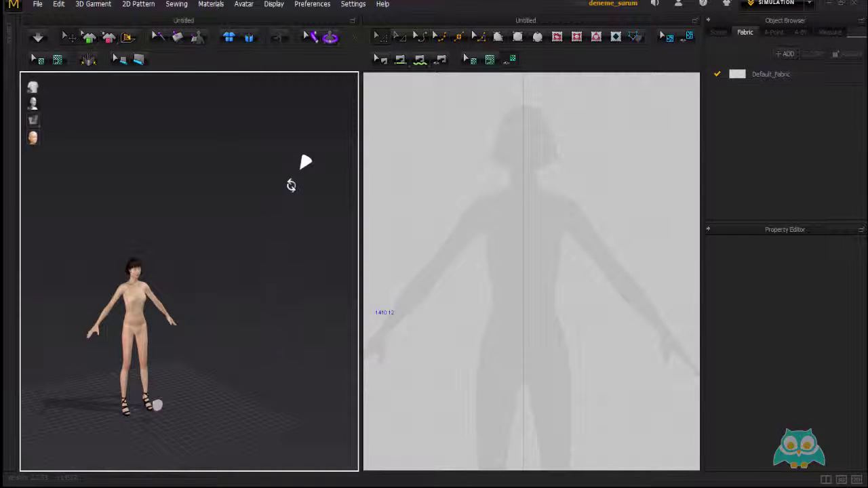
Deselect the upper light and hide the light controllers in the 3D scene
{"action": "left_click", "coordinate": [304, 161]}
{"action": "left_click", "coordinate": [242, 286]}
{"action": "left_click", "coordinate": [274, 4]}
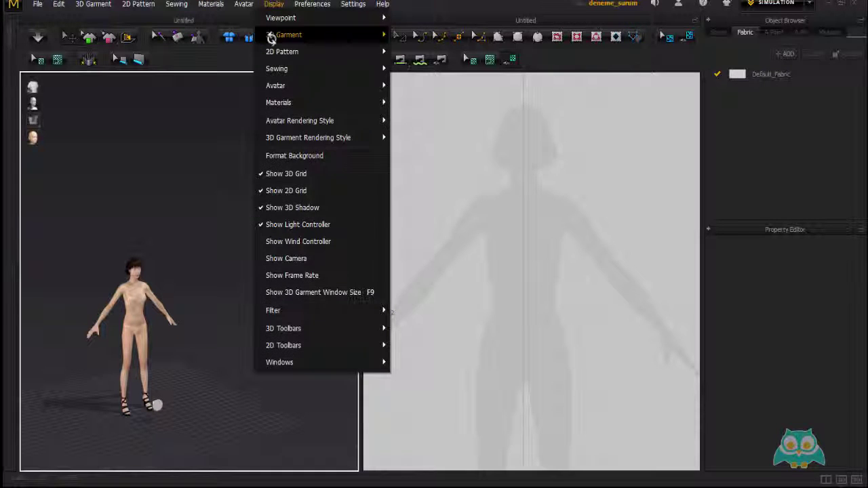
{"action": "left_click", "coordinate": [293, 225]}
Examine the lit avatar and its floor shadow up close from the front and at an angle
{"action": "right_click_drag", "start_coordinate": [234, 305], "coordinate": [169, 333]}
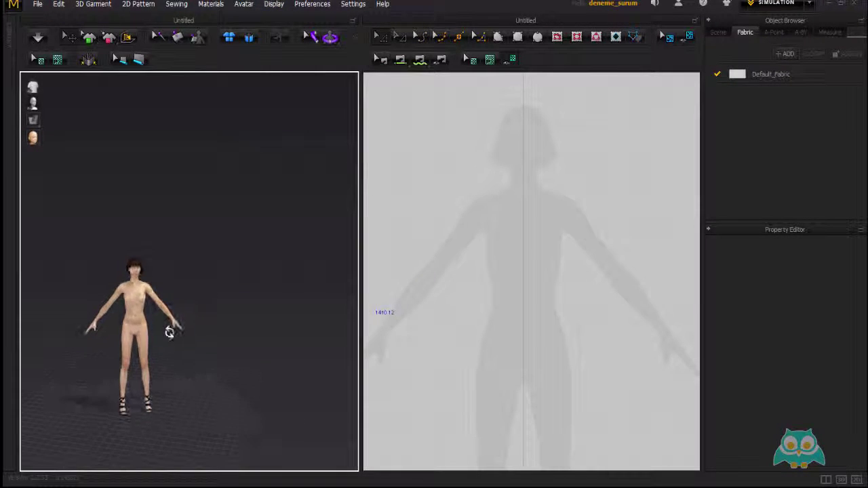
{"action": "middle_click_drag", "start_coordinate": [151, 318], "coordinate": [184, 295]}
{"action": "scroll", "coordinate": [174, 296], "scroll_direction": "up", "scroll_amount": 4}
{"action": "right_click_drag", "start_coordinate": [184, 305], "coordinate": [213, 295]}
{"action": "scroll", "coordinate": [212, 305], "scroll_direction": "down", "scroll_amount": 1}
{"action": "middle_click_drag", "start_coordinate": [209, 314], "coordinate": [219, 303]}
{"action": "mouse_move", "coordinate": [219, 302]}
{"action": "right_mouse_down"}
{"action": "mouse_move", "coordinate": [234, 283]}
{"action": "mouse_move", "coordinate": [221, 304]}
{"action": "right_mouse_up"}
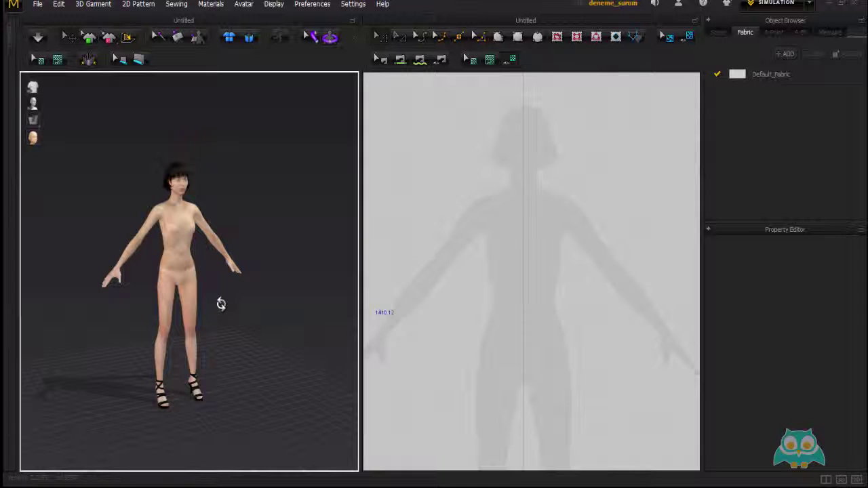